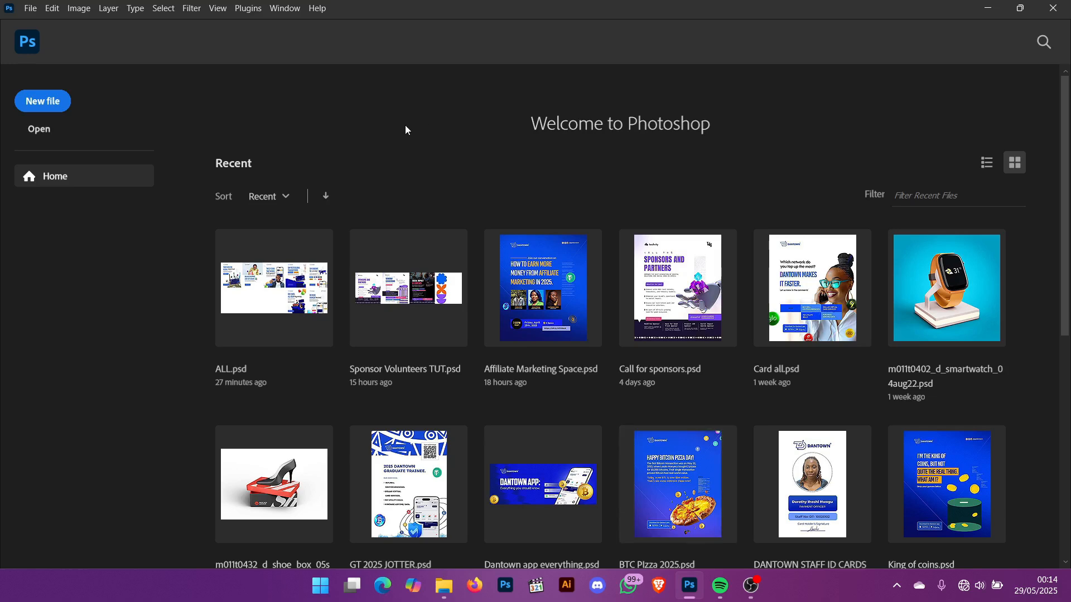
Create a 1080 × 1350 px document named Social Media designs with artboards turned off.
{"action": "left_click", "coordinate": [44, 106]}
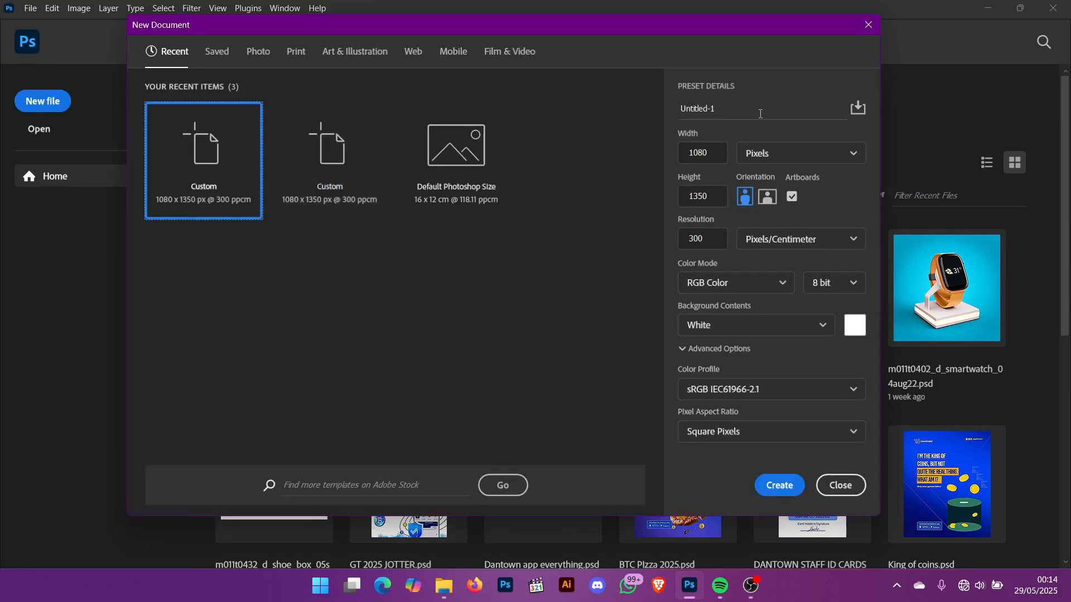
{"action": "left_click", "coordinate": [714, 157]}
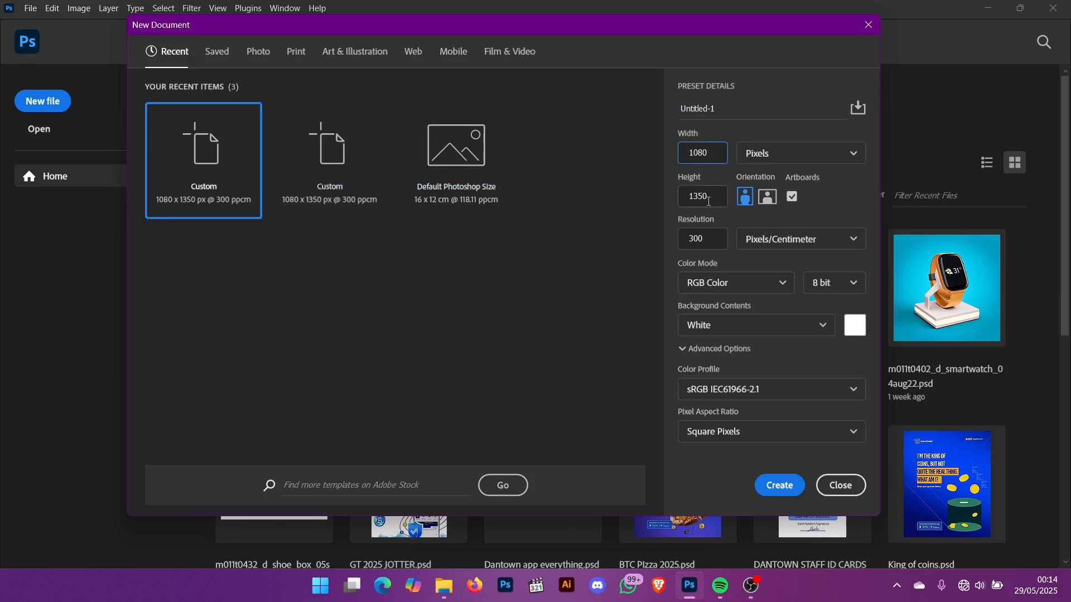
{"action": "left_click", "coordinate": [709, 200]}
{"action": "left_click", "coordinate": [792, 196]}
{"action": "left_click_drag", "start_coordinate": [756, 105], "coordinate": [680, 116]}
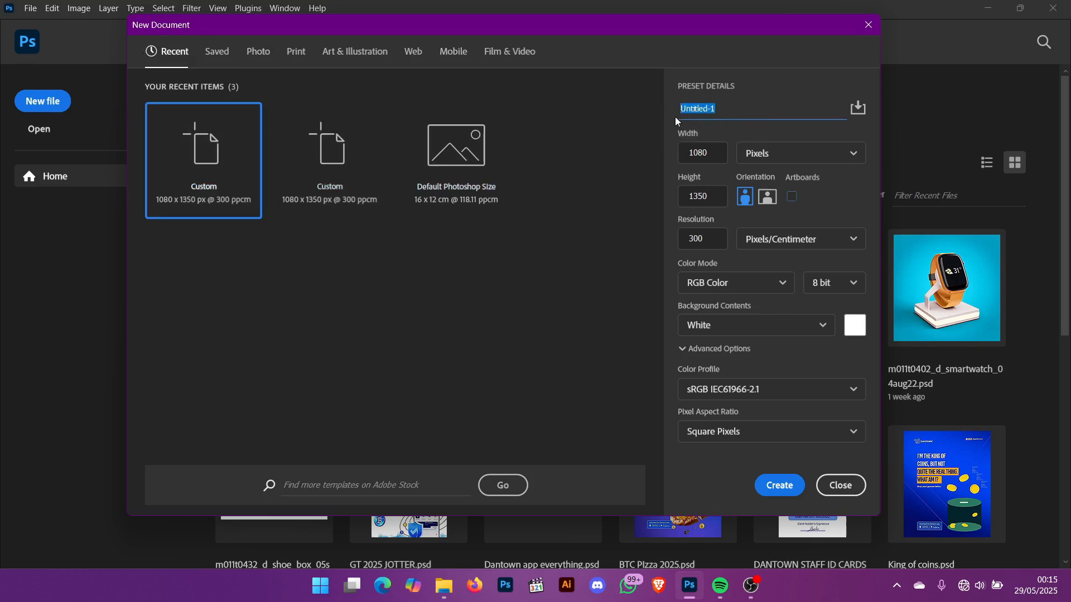
{"action": "key", "text": "shift"}
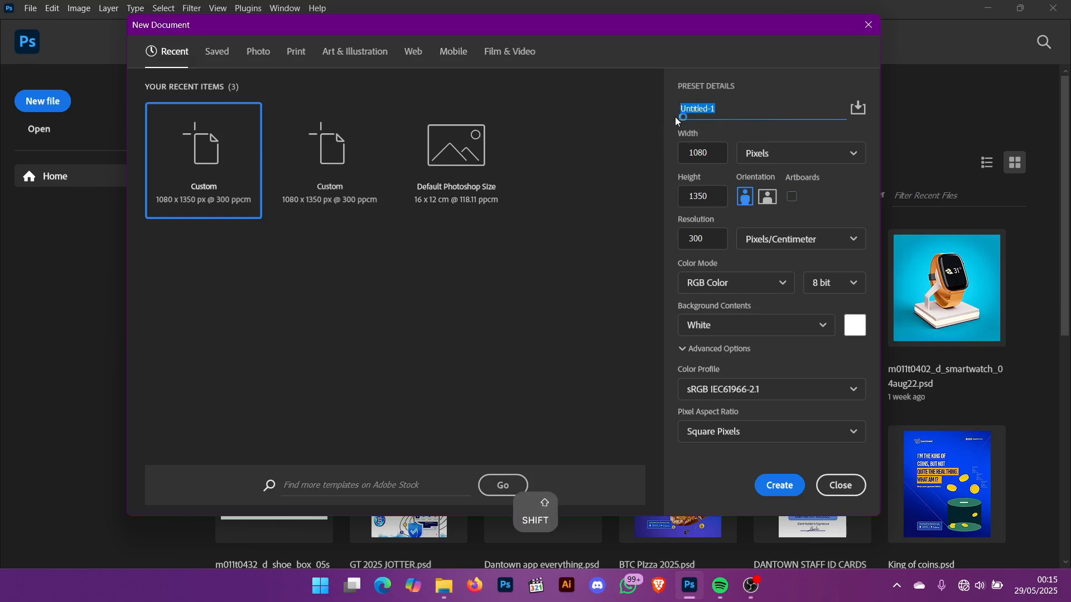
{"action": "type", "text": "Social Media"}
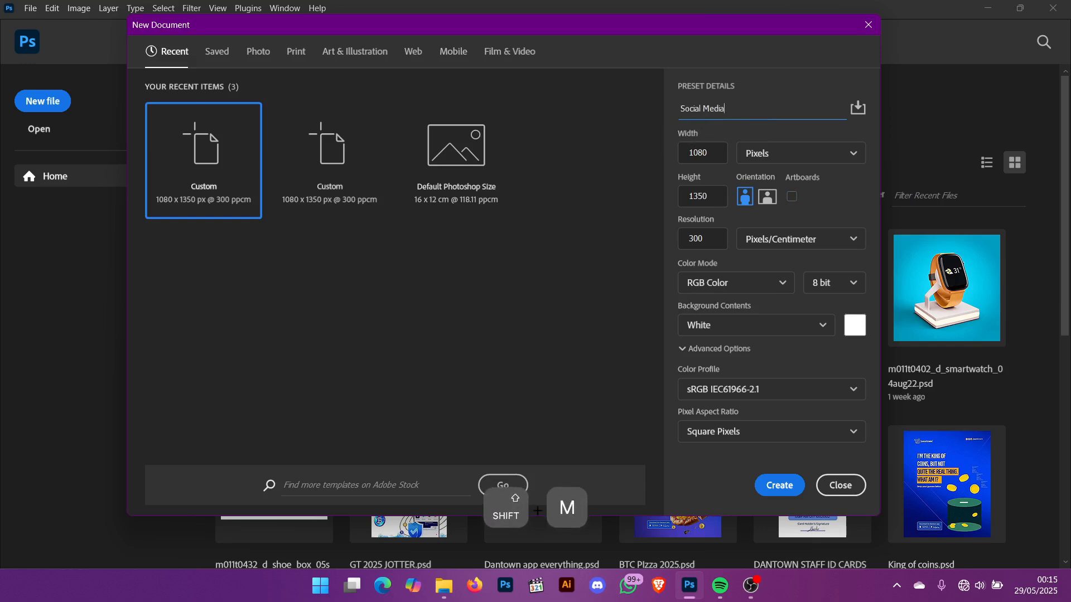
{"action": "type", "text": " designs"}
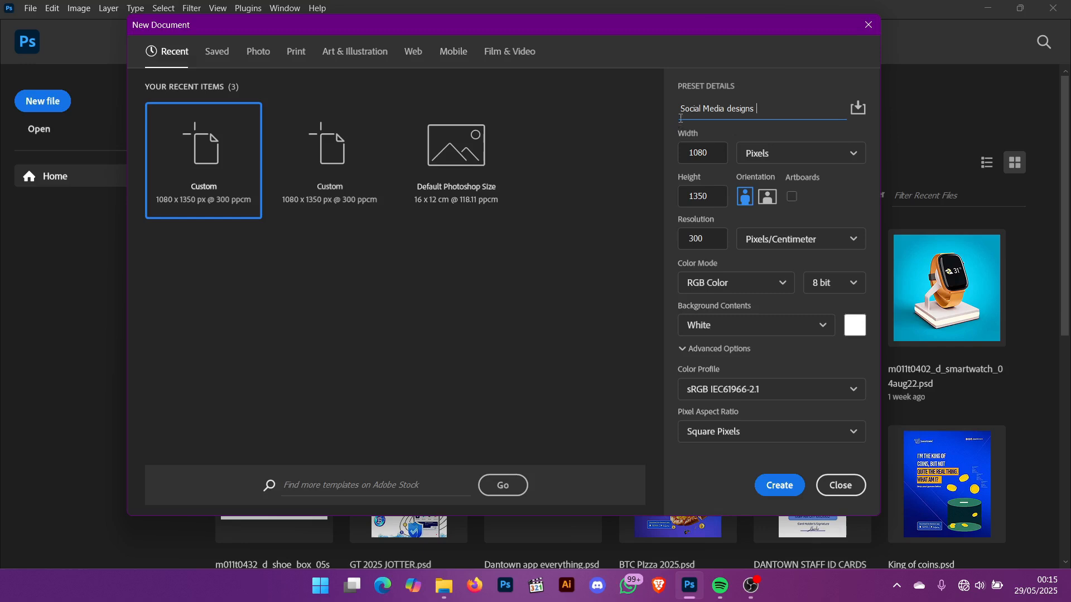
{"action": "left_click", "coordinate": [792, 196]}
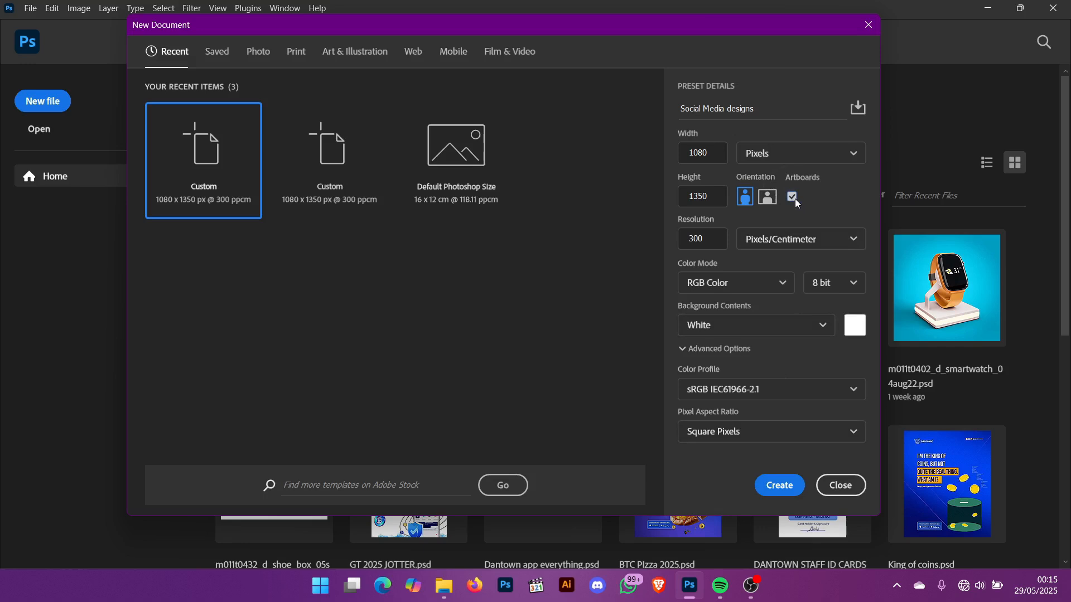
{"action": "left_click", "coordinate": [794, 198]}
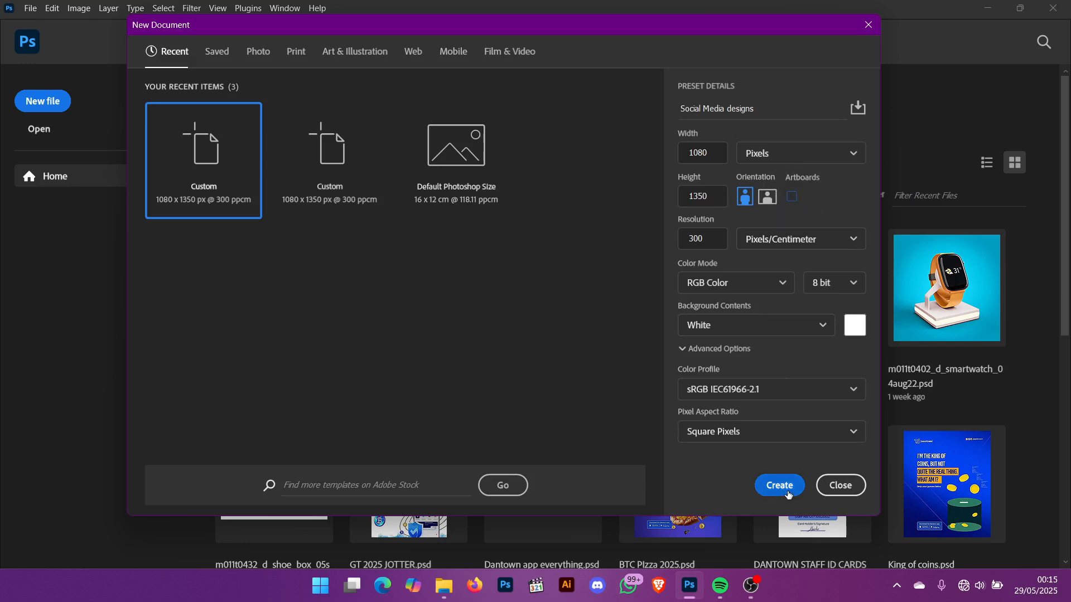
{"action": "left_click", "coordinate": [779, 485]}
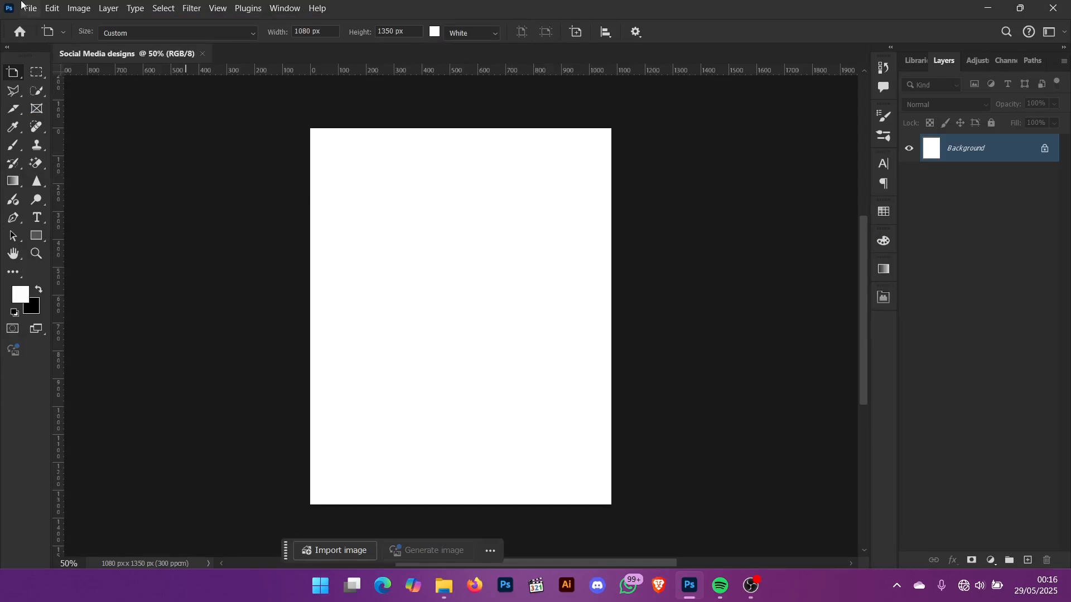
Create a second new 1080 × 1350 px document with artboards turned on.
{"action": "left_click", "coordinate": [18, 31]}
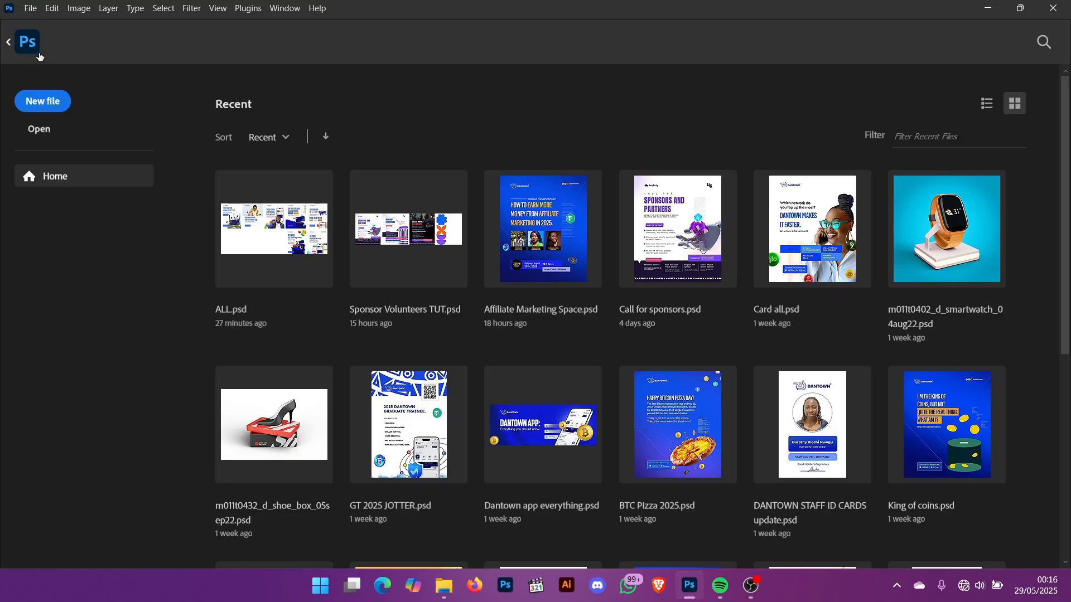
{"action": "left_click", "coordinate": [48, 108]}
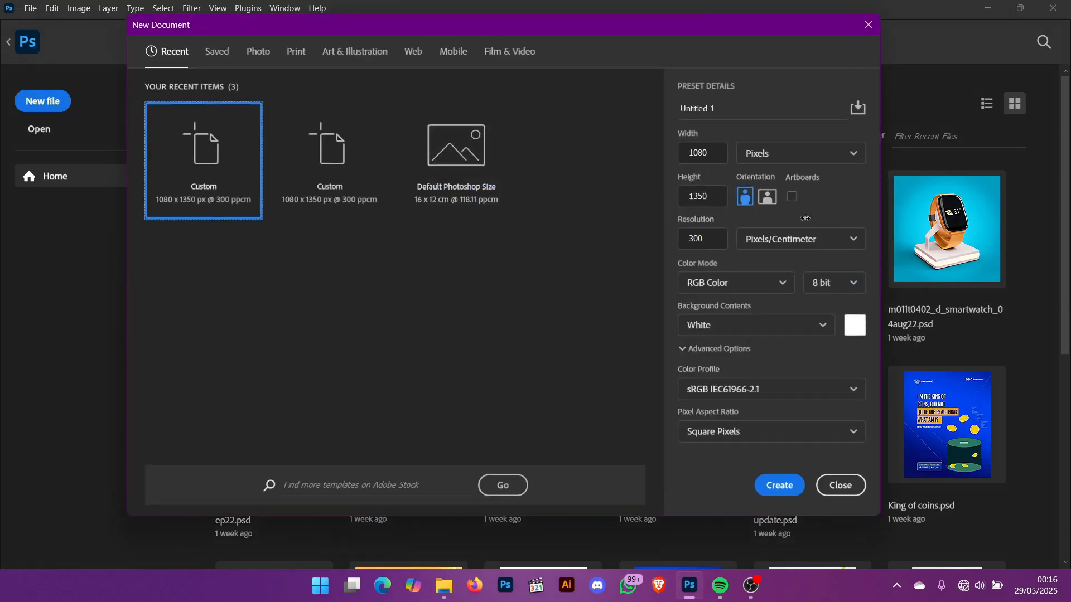
{"action": "left_click", "coordinate": [791, 197]}
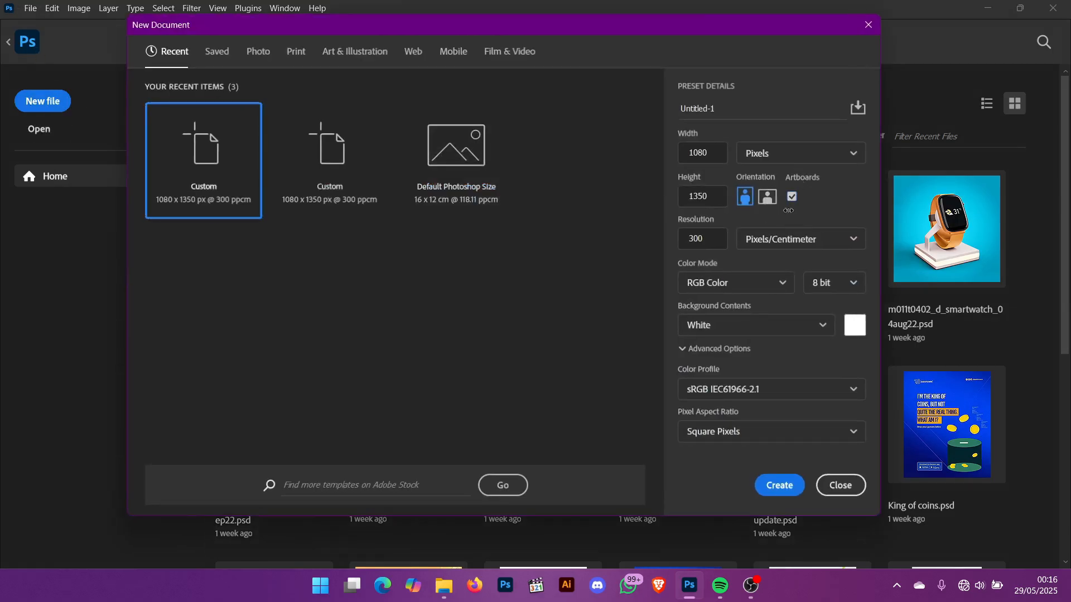
{"action": "left_click", "coordinate": [787, 489]}
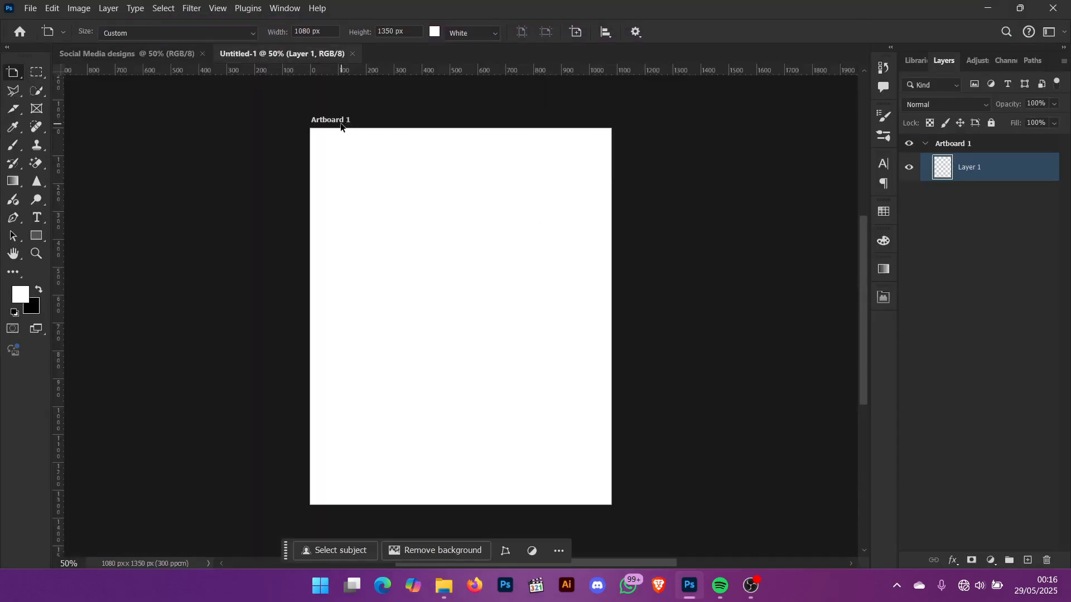
Add a new artboard of the same size to the right of Artboard 1.
{"action": "left_click", "coordinate": [975, 145]}
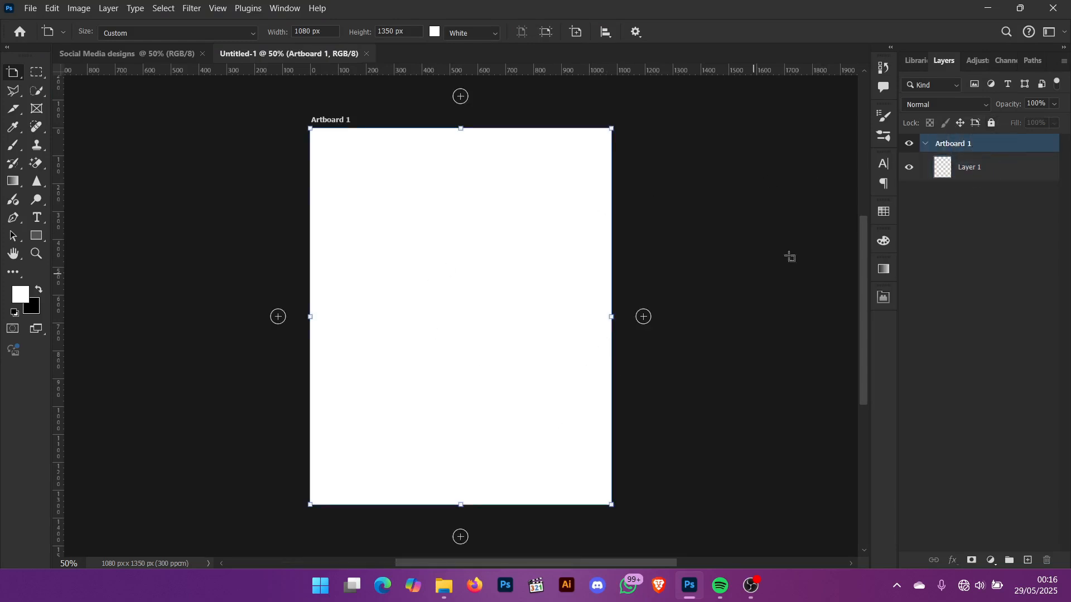
{"action": "left_click", "coordinate": [961, 146]}
{"action": "left_click", "coordinate": [645, 317]}
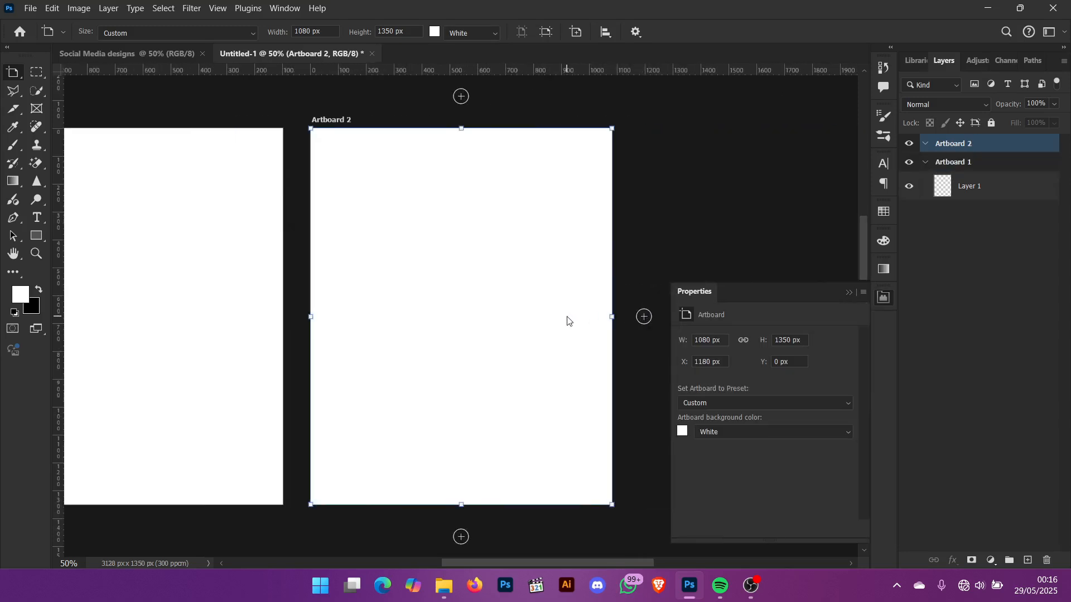
Add an artboard above Artboard 1 and another to the right of it, completing a two-by-two grid.
{"action": "scroll", "coordinate": [567, 321], "scroll_direction": "left", "scroll_amount": 3}
{"action": "key", "text": "v"}
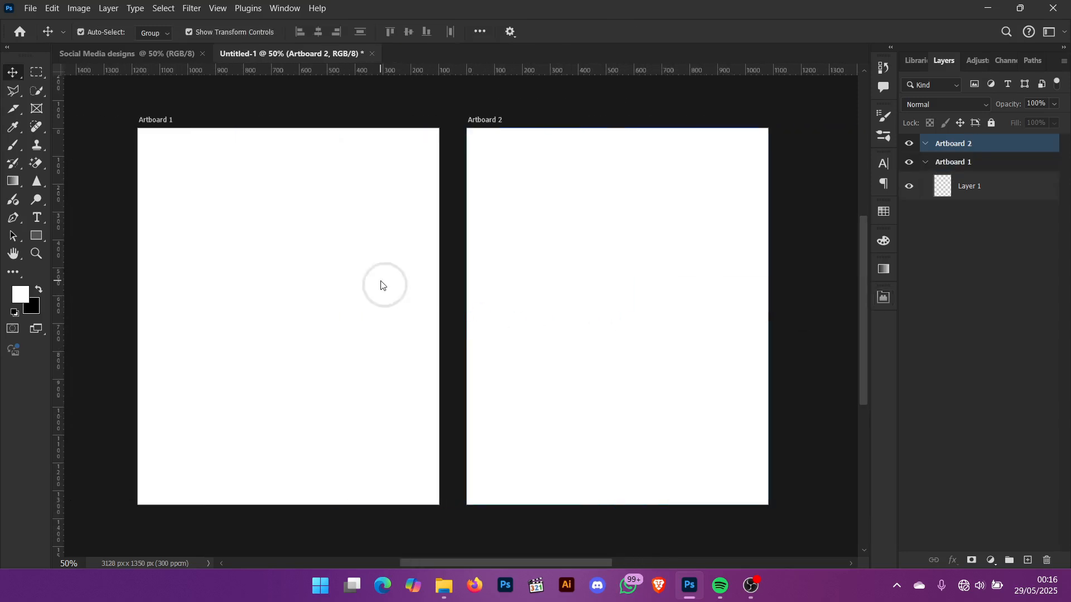
{"action": "left_click", "coordinate": [379, 285]}
{"action": "key", "text": "shift+v"}
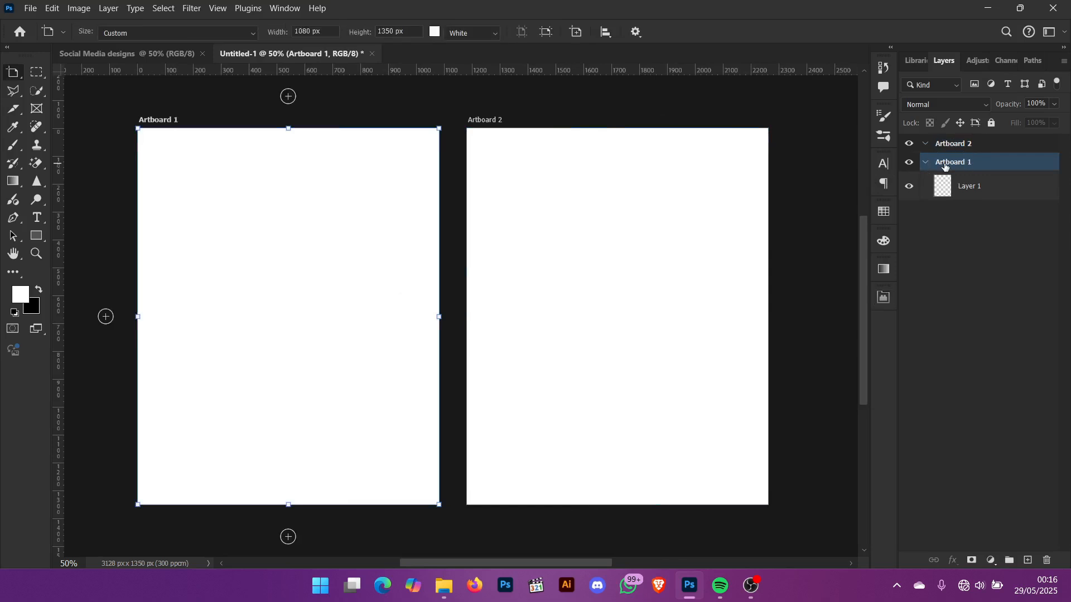
{"action": "left_click", "coordinate": [288, 96]}
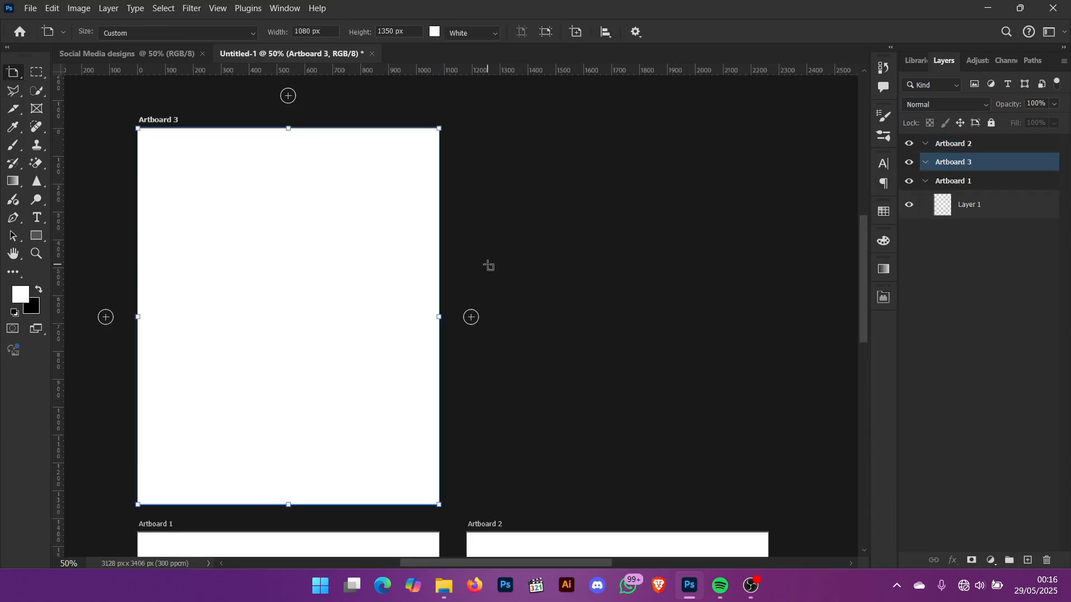
{"action": "left_click", "coordinate": [471, 317]}
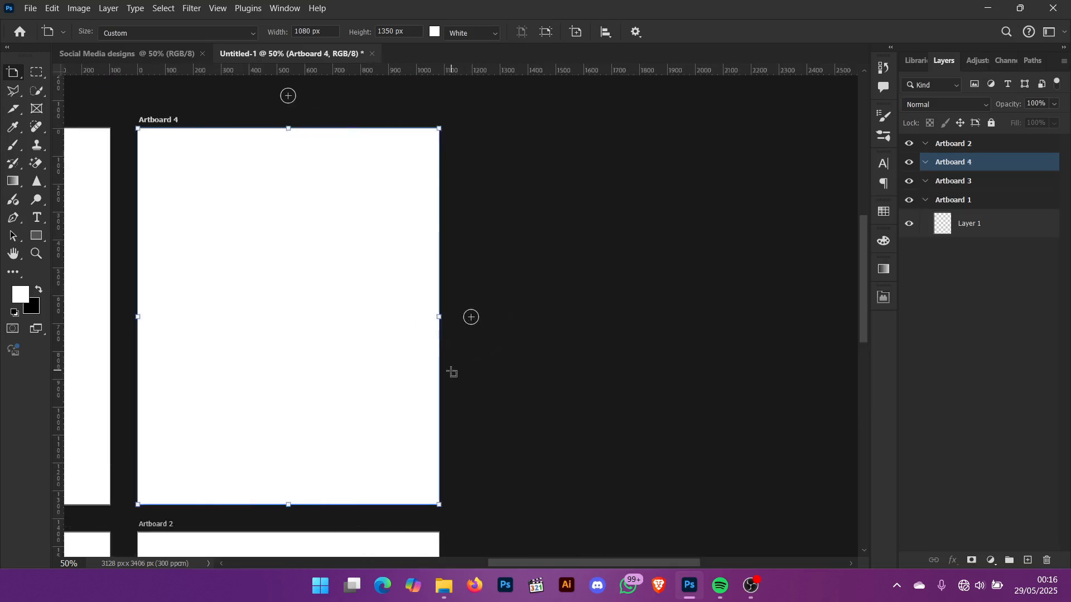
Fit the artboard grid in view and select each of the four artboards in turn with the Move tool.
{"action": "key", "text": "ctrl+minus"}
{"action": "scroll", "coordinate": [452, 374], "scroll_direction": "right", "scroll_amount": 2}
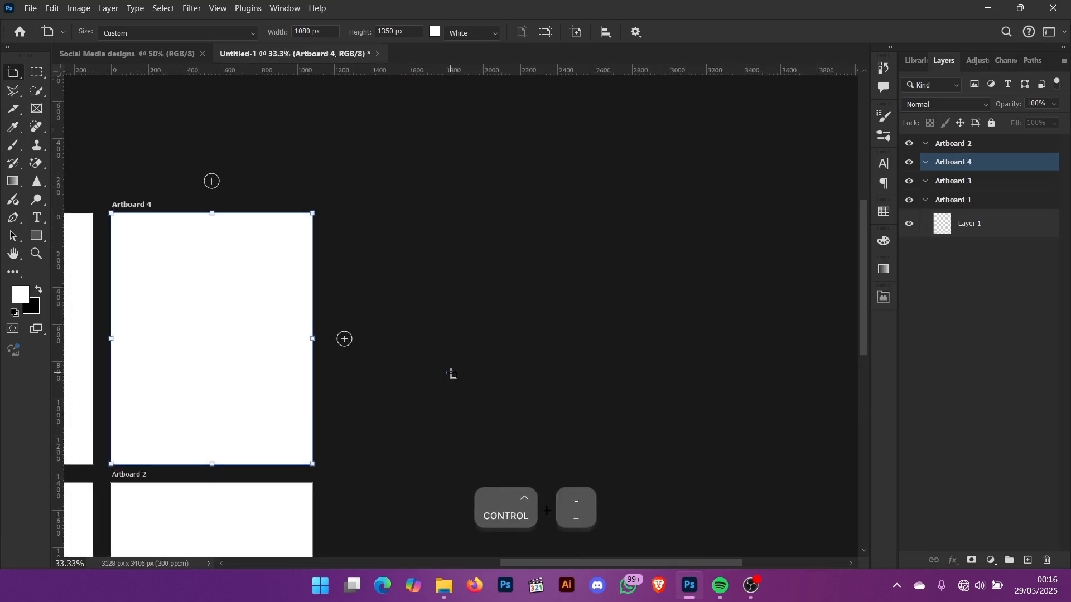
{"action": "key", "text": "ctrl+0"}
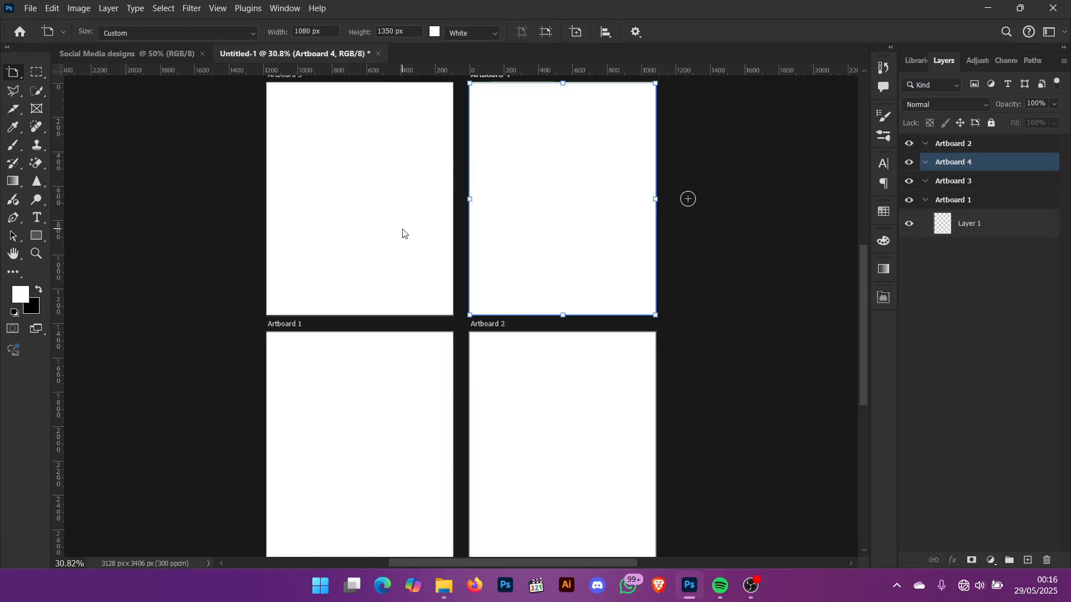
{"action": "key", "text": "v"}
{"action": "left_click", "coordinate": [366, 208]}
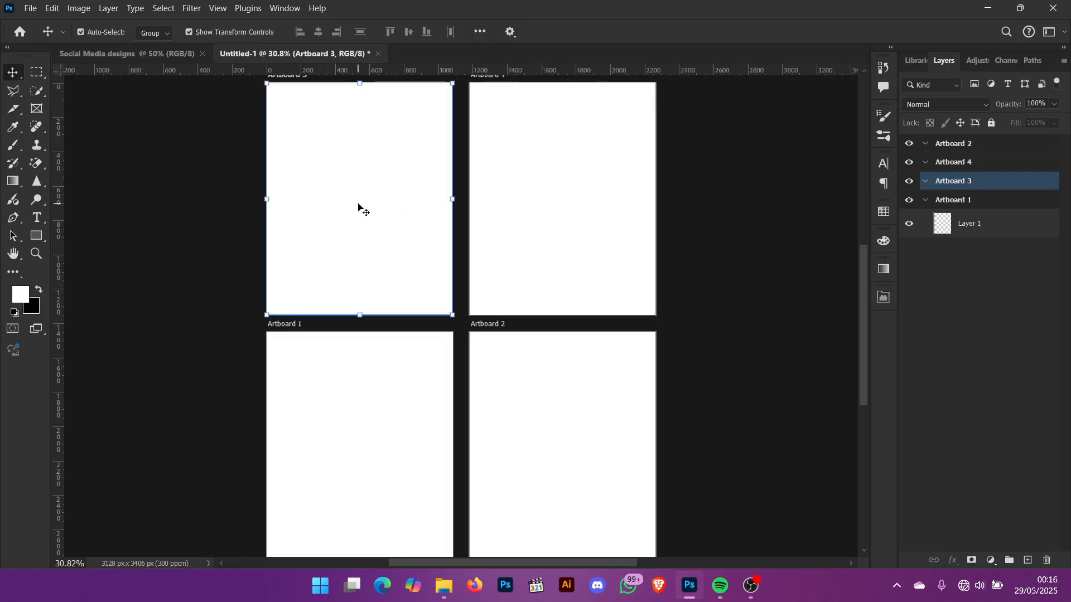
{"action": "left_click", "coordinate": [578, 127]}
{"action": "left_click", "coordinate": [393, 379]}
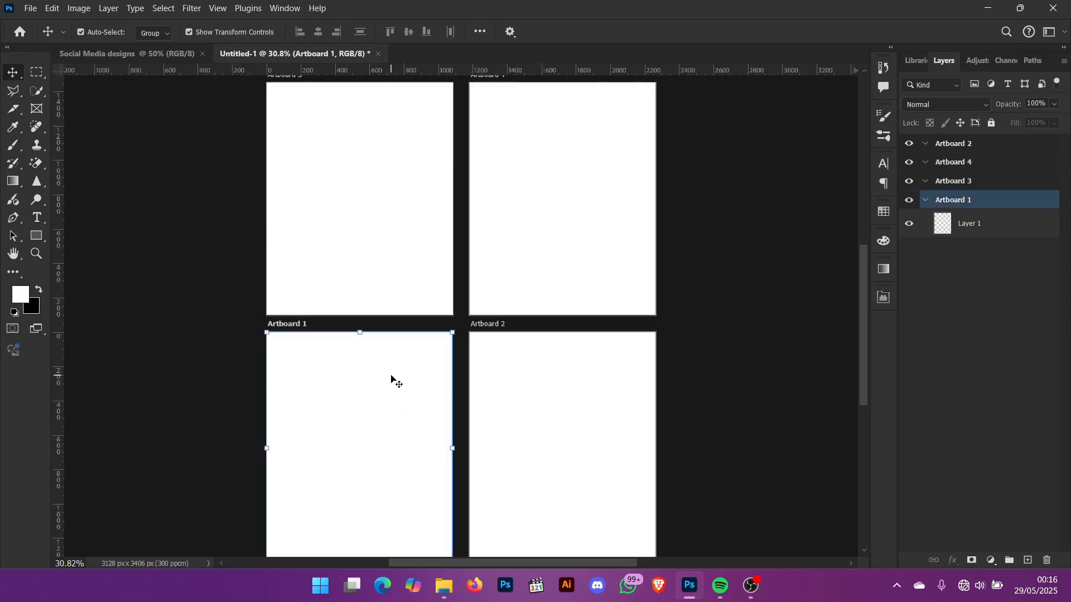
{"action": "left_click", "coordinate": [545, 375]}
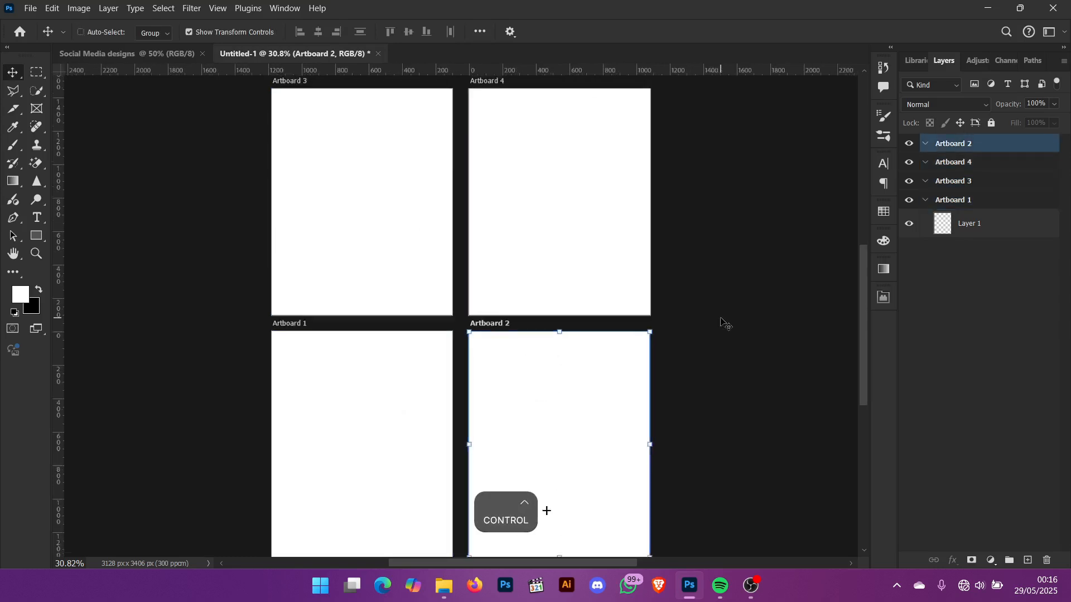
Extend the two-row grid by four artboards, forming two new columns to the left of Artboards 1 and 3.
{"action": "key", "text": "ctrl+minus"}
{"action": "left_click", "coordinate": [602, 221]}
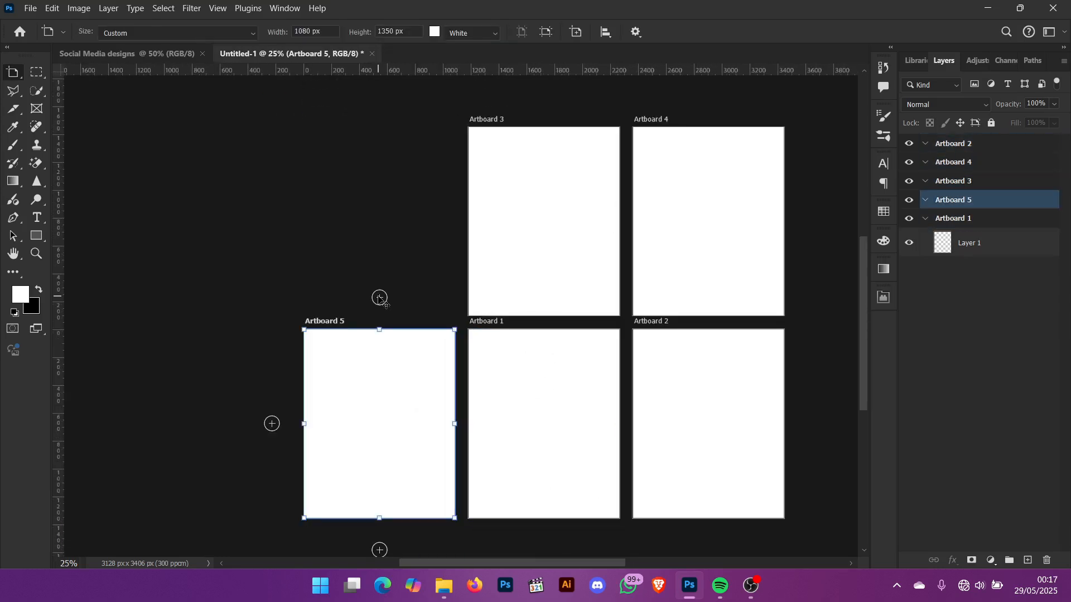
{"action": "left_click", "coordinate": [380, 299]}
{"action": "left_click", "coordinate": [272, 424]}
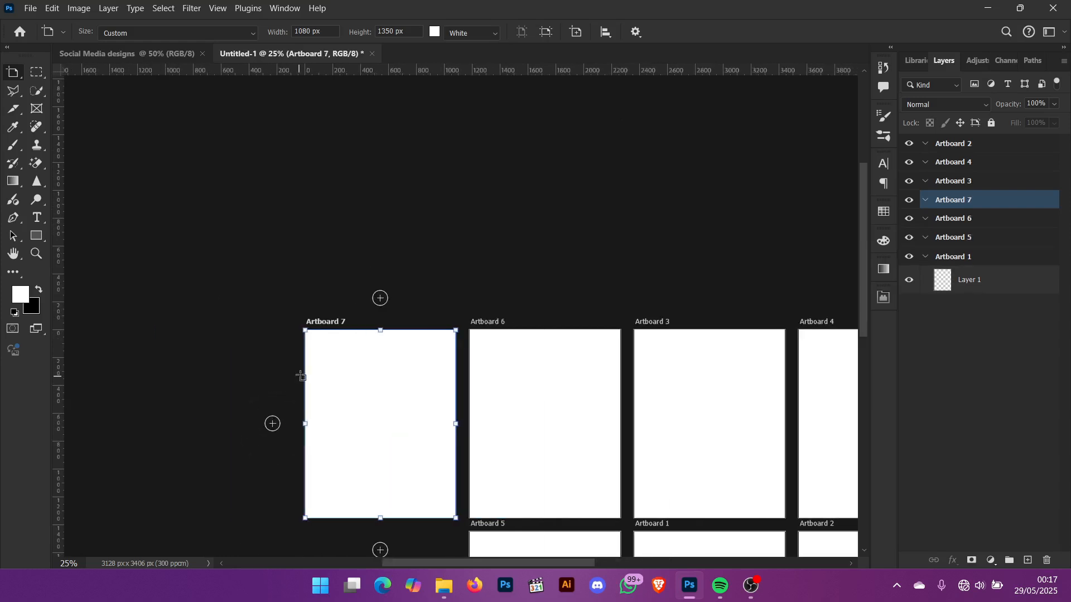
{"action": "scroll", "coordinate": [351, 488], "scroll_direction": "down", "scroll_amount": 3}
{"action": "left_click", "coordinate": [379, 355]}
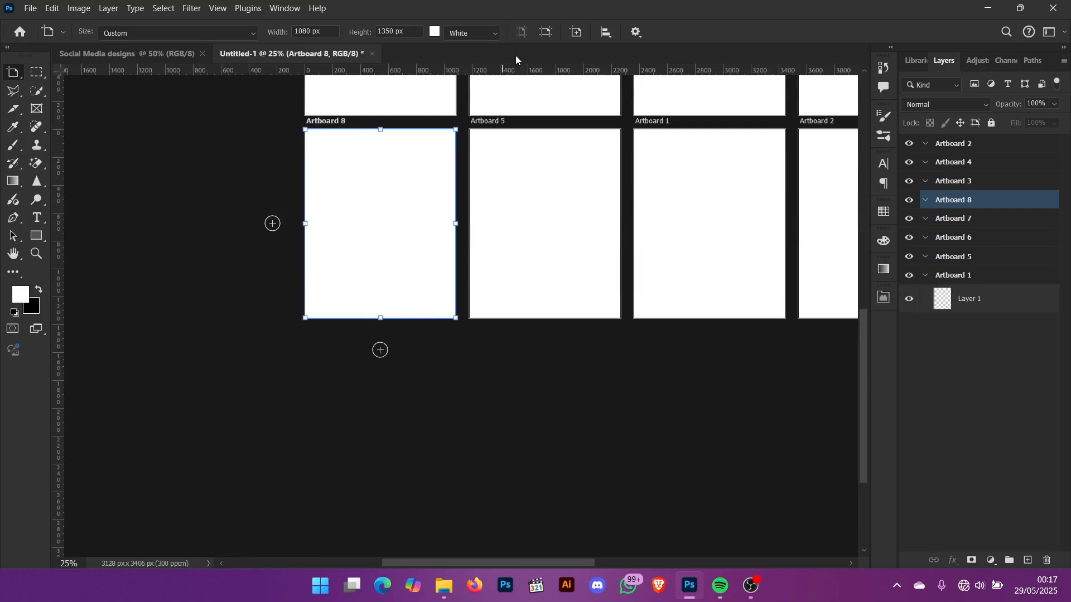
Switch Artboard 11 to landscape orientation and keep it selected with the Artboard tool.
{"action": "left_click_drag", "start_coordinate": [312, 31], "coordinate": [295, 34]}
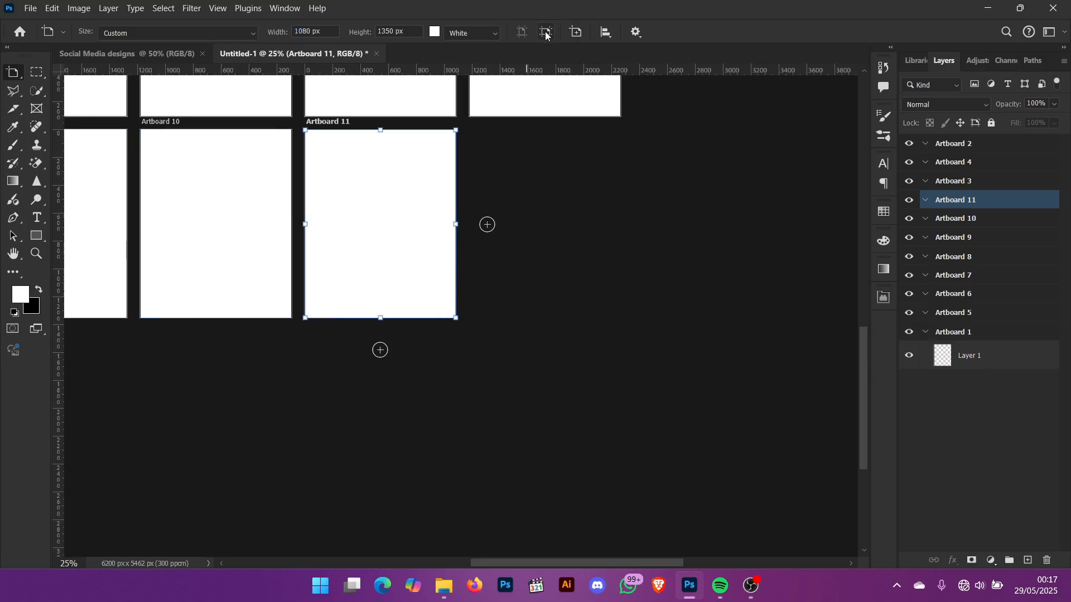
{"action": "left_click", "coordinate": [546, 32]}
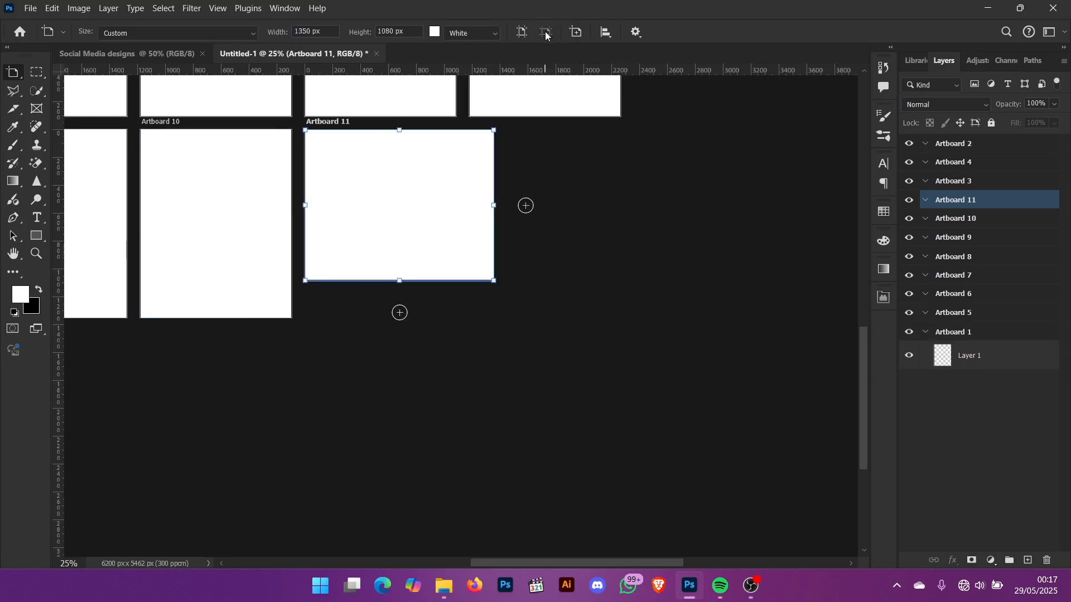
{"action": "key", "text": "v"}
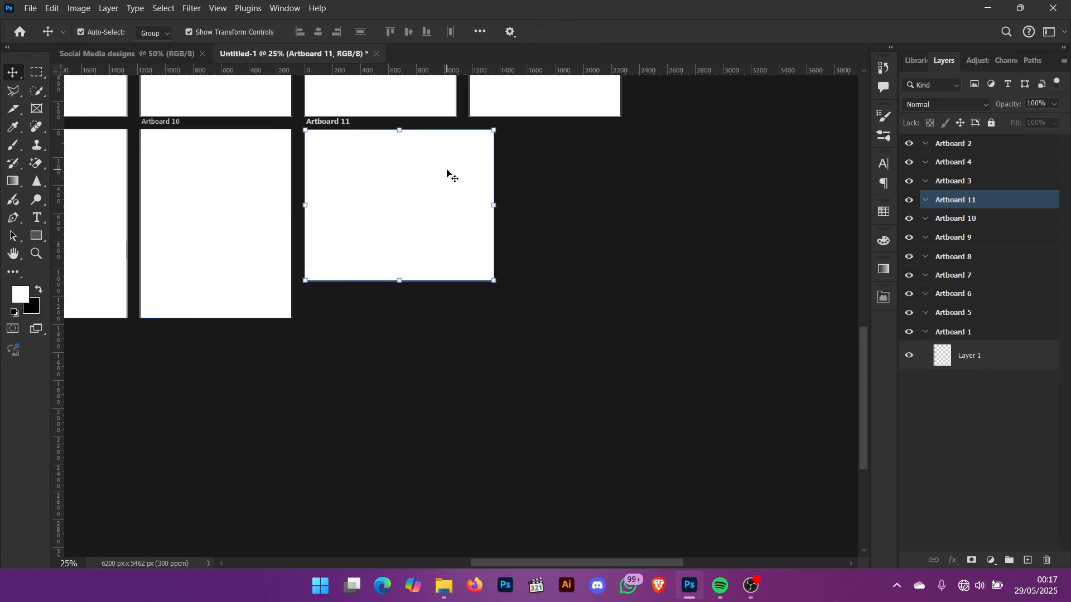
{"action": "left_click", "coordinate": [444, 191]}
{"action": "left_click", "coordinate": [958, 207]}
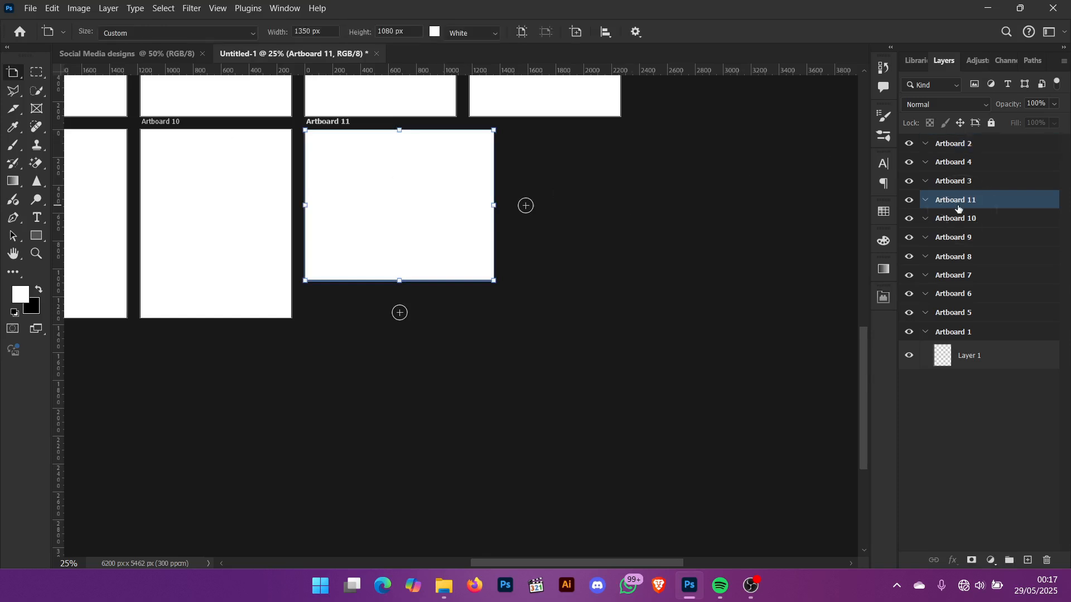
Try a custom width for Artboard 11 and switch it back to portrait orientation.
{"action": "left_click", "coordinate": [313, 31]}
{"action": "key", "text": "BackSpace"}
{"action": "key", "text": "BackSpace"}
{"action": "key", "text": "BackSpace"}
{"action": "key", "text": "BackSpace"}
{"action": "key", "text": "BackSpace"}
{"action": "type", "text": "192"}
{"action": "left_click", "coordinate": [523, 32]}
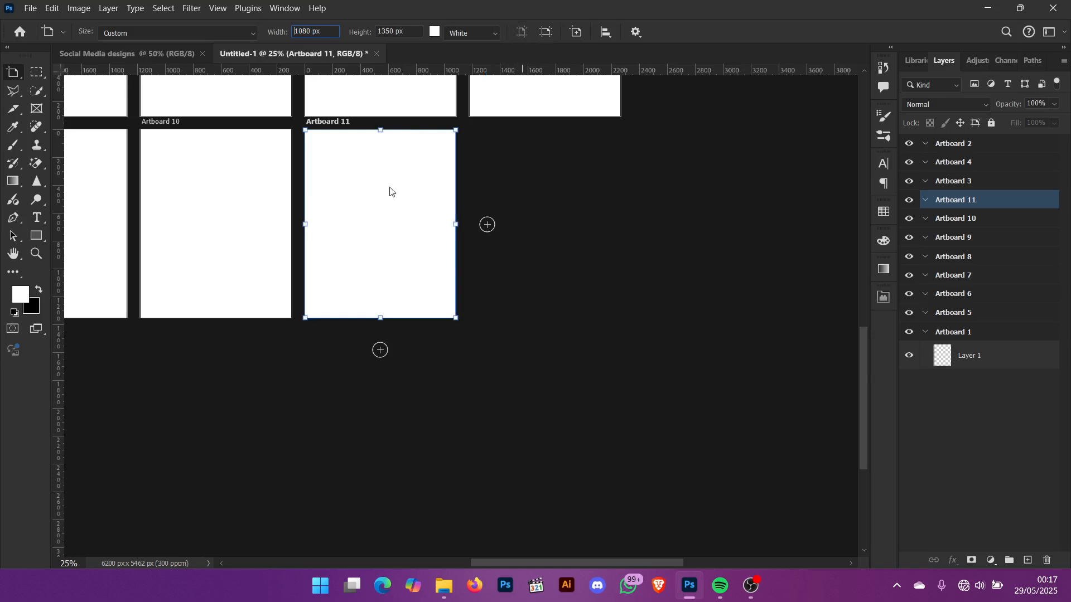
Move Artboard 11 away from Artboard 10 into the empty canvas area down and to the right.
{"action": "left_click_drag", "start_coordinate": [343, 137], "coordinate": [423, 148]}
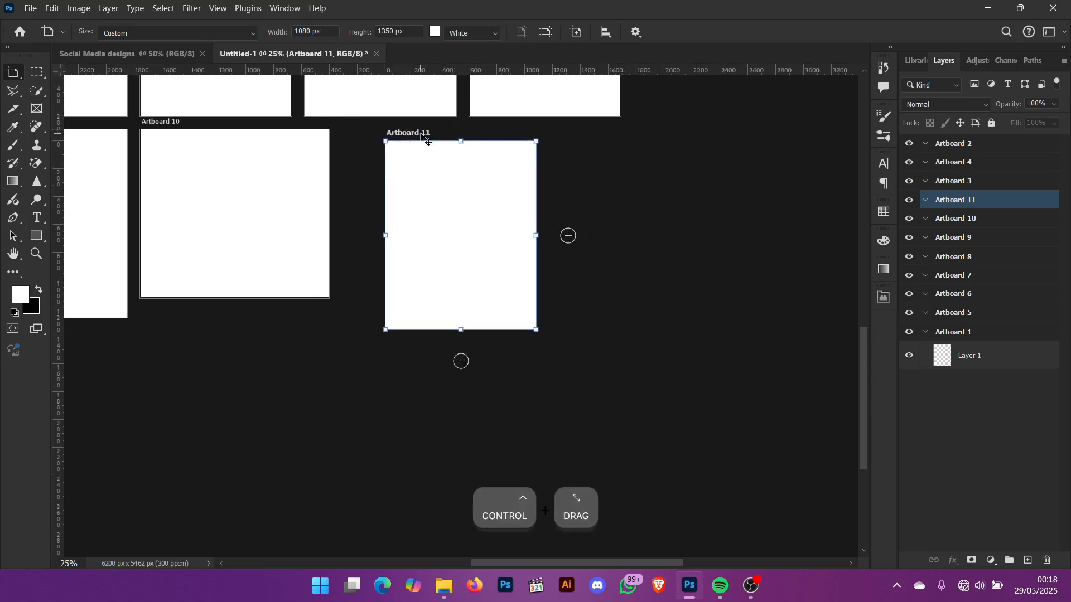
{"action": "mouse_move", "coordinate": [606, 181]}
{"action": "left_mouse_down"}
{"action": "mouse_move", "coordinate": [494, 203]}
{"action": "mouse_move", "coordinate": [614, 184]}
{"action": "left_mouse_up"}
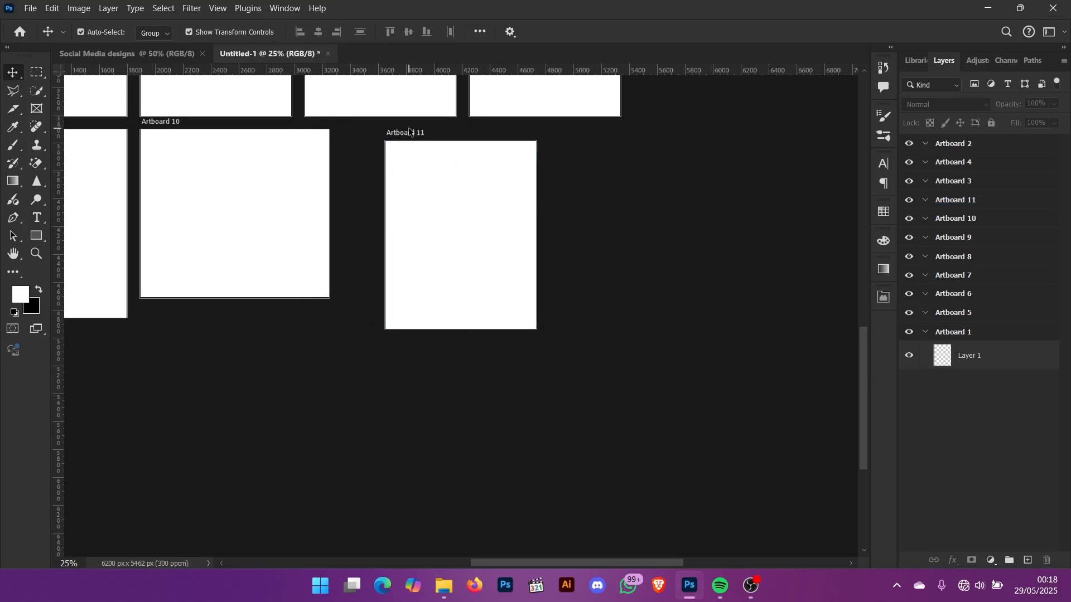
{"action": "key", "text": "ctrl"}
{"action": "left_click_drag", "start_coordinate": [397, 134], "coordinate": [536, 188]}
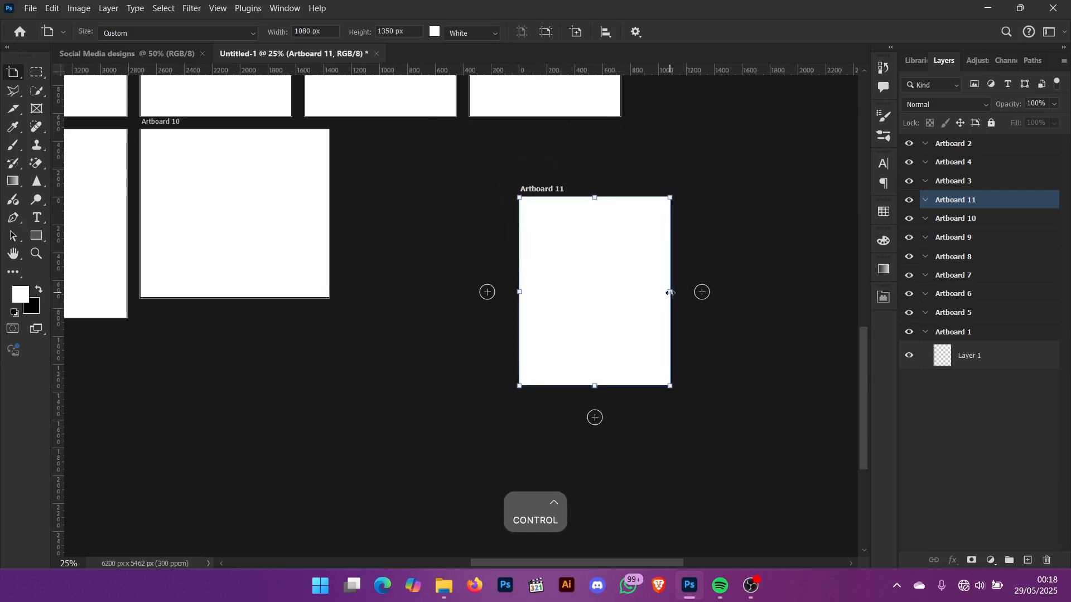
Resize Artboard 11 freehand into a wide banner about 2156 px wide and 334 px high.
{"action": "left_click_drag", "start_coordinate": [672, 292], "coordinate": [821, 280]}
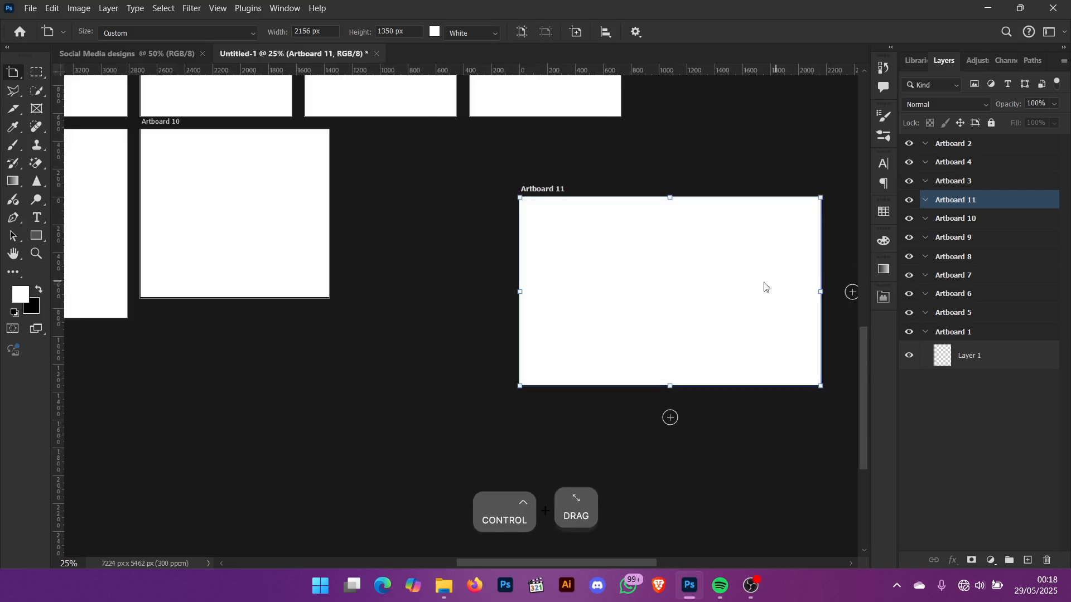
{"action": "left_click_drag", "start_coordinate": [669, 384], "coordinate": [580, 177]}
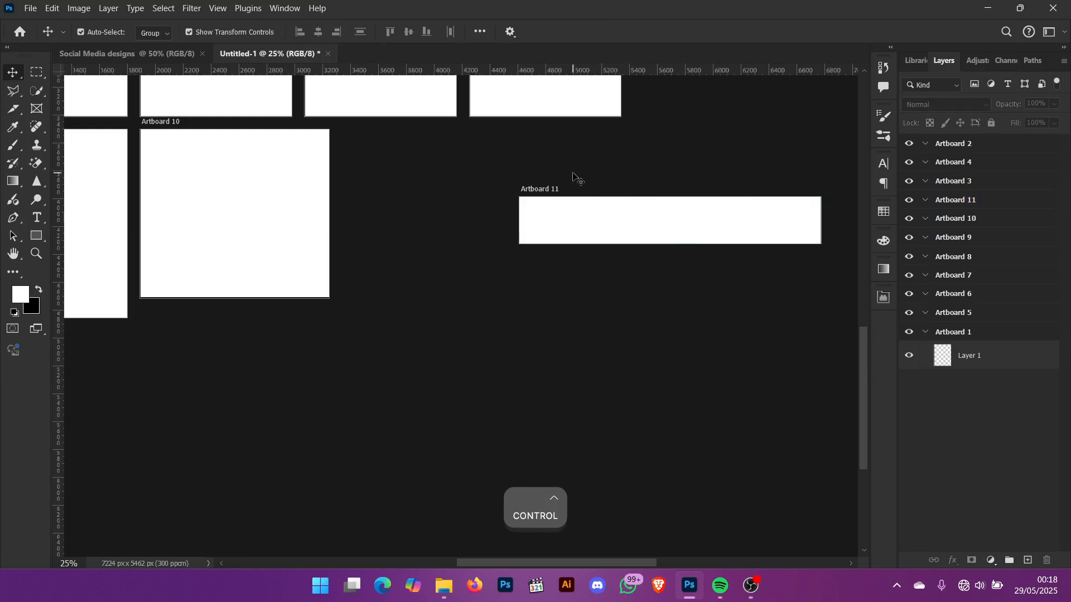
{"action": "key", "text": "ctrl+minus"}
{"action": "key", "text": "ctrl+0"}
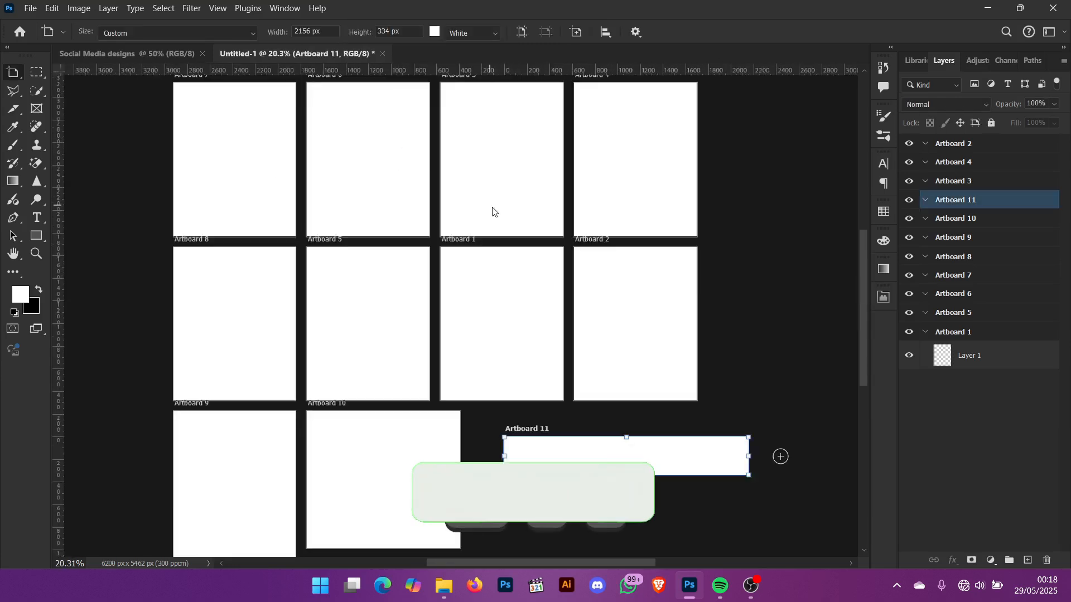
{"action": "scroll", "coordinate": [496, 216], "scroll_direction": "down", "scroll_amount": 2}
{"action": "scroll", "coordinate": [498, 213], "scroll_direction": "up", "scroll_amount": 3}
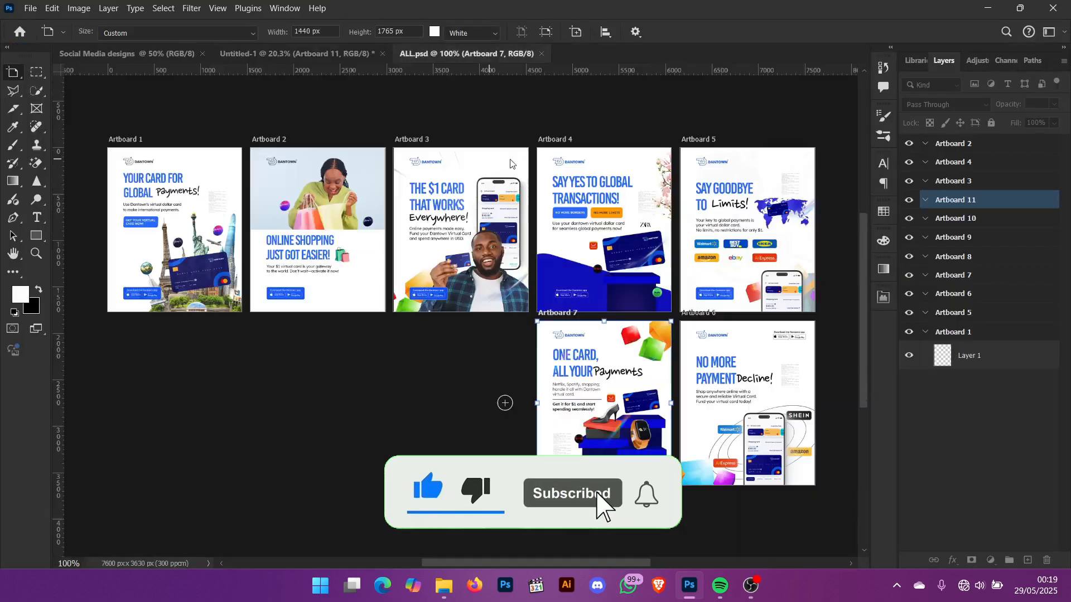
Look over the finished social media designs on Artboards 1 to 7 in ALL.psd, up close and as a whole.
{"action": "scroll", "coordinate": [262, 240], "scroll_direction": "left", "scroll_amount": 3}
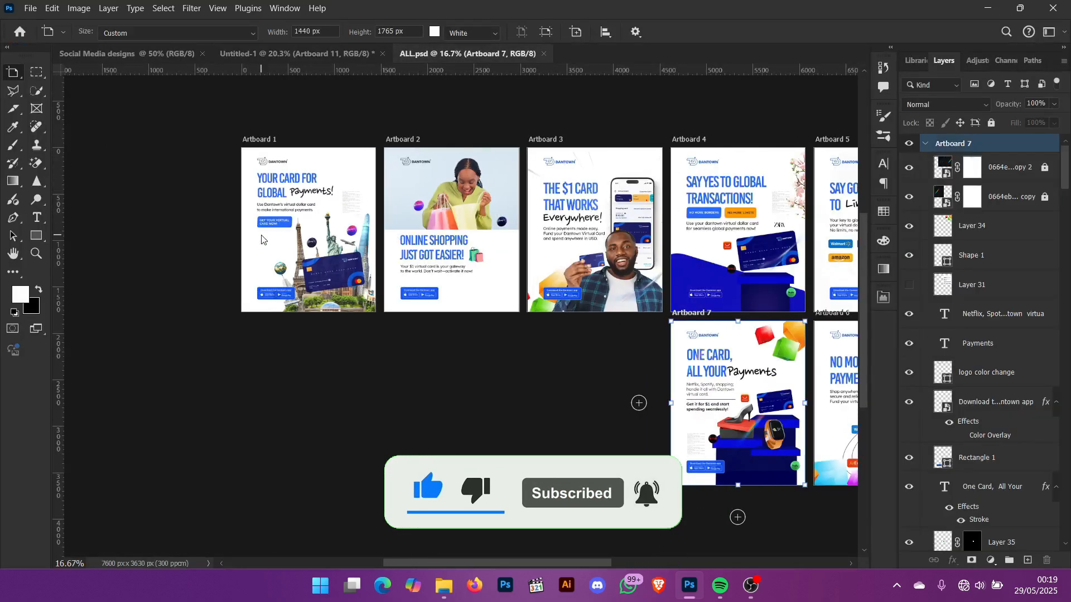
{"action": "key", "text": "ctrl+equal"}
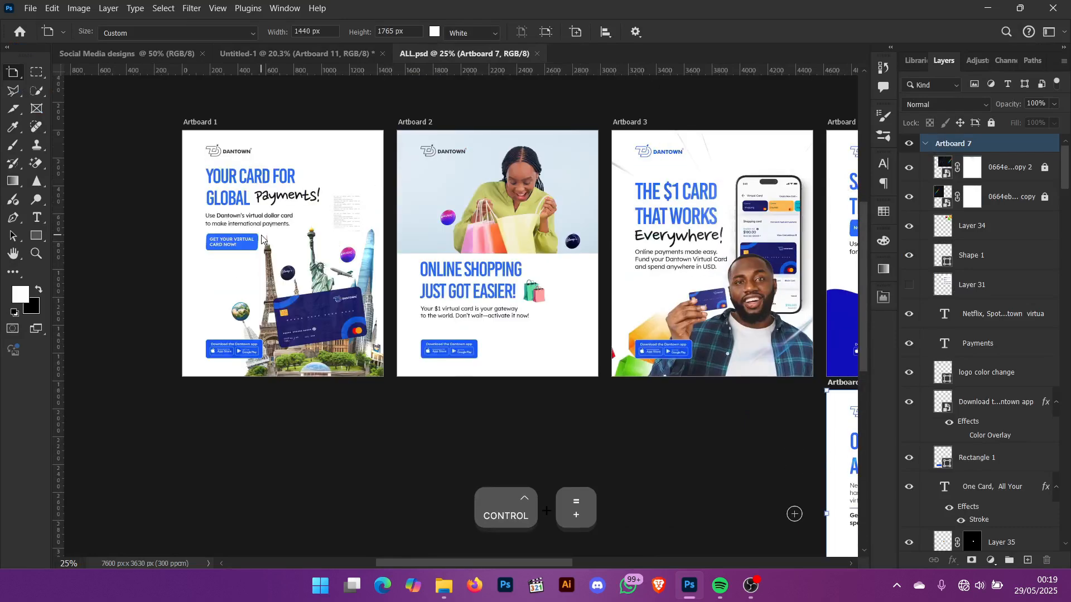
{"action": "scroll", "coordinate": [262, 239], "scroll_direction": "right", "scroll_amount": 2}
{"action": "scroll", "coordinate": [261, 239], "scroll_direction": "down", "scroll_amount": 5}
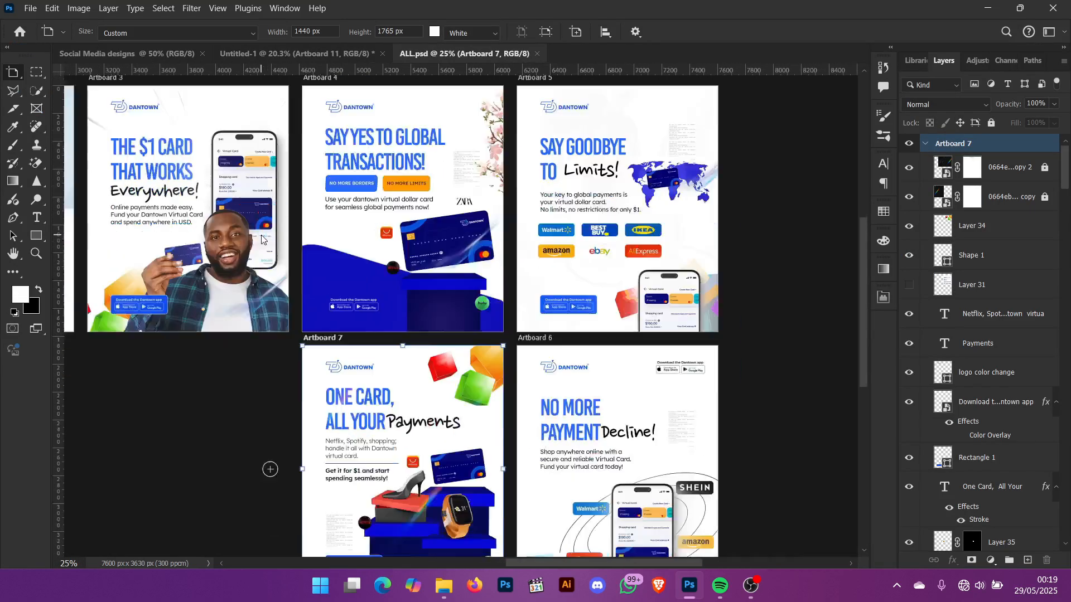
{"action": "key", "text": "ctrl+0"}
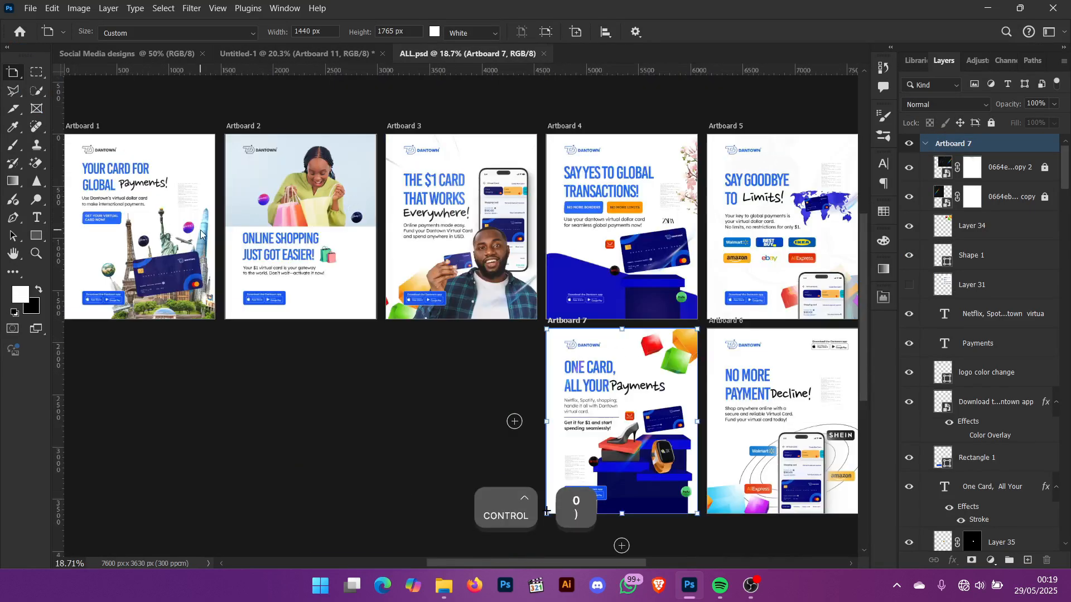